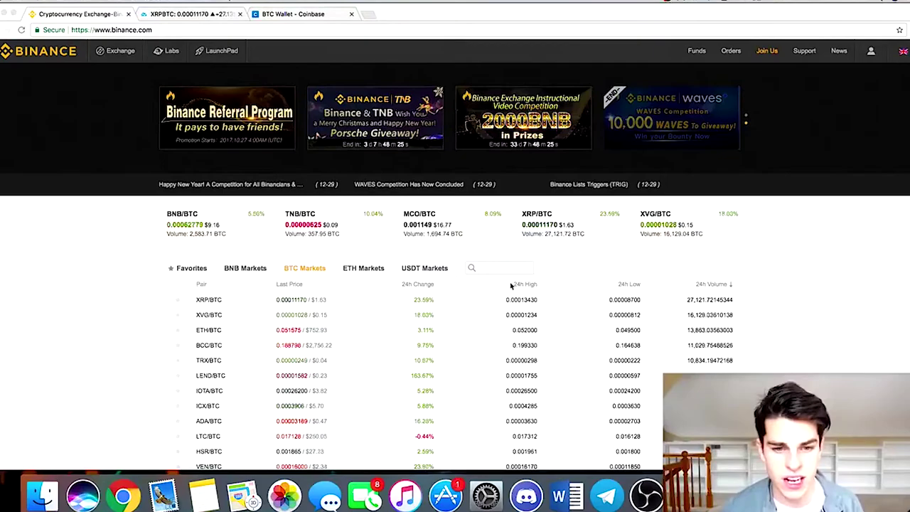
Step: Look through the BTC Markets list on the home page, examining the pairs, last prices, 24h changes and volumes
{"action": "scroll", "coordinate": [370, 278], "scroll_direction": "down", "scroll_amount": 10}
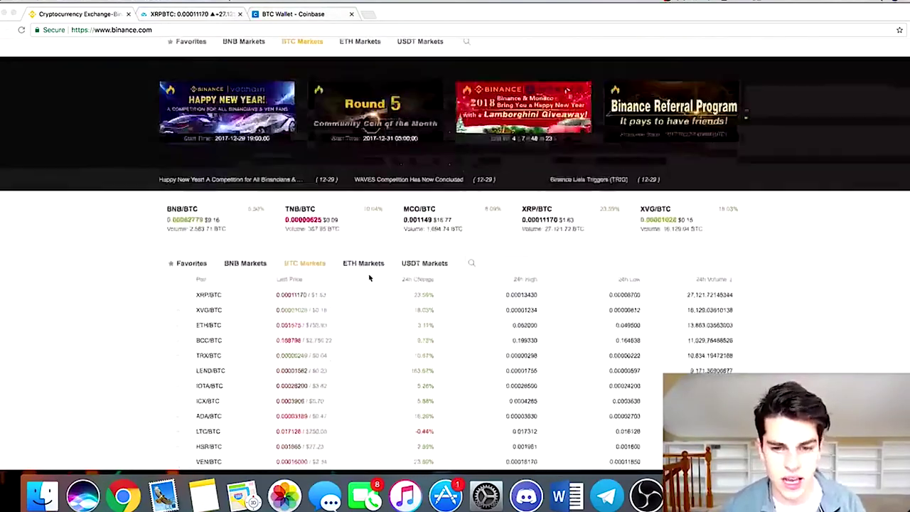
{"action": "scroll", "coordinate": [370, 278], "scroll_direction": "down", "scroll_amount": 12}
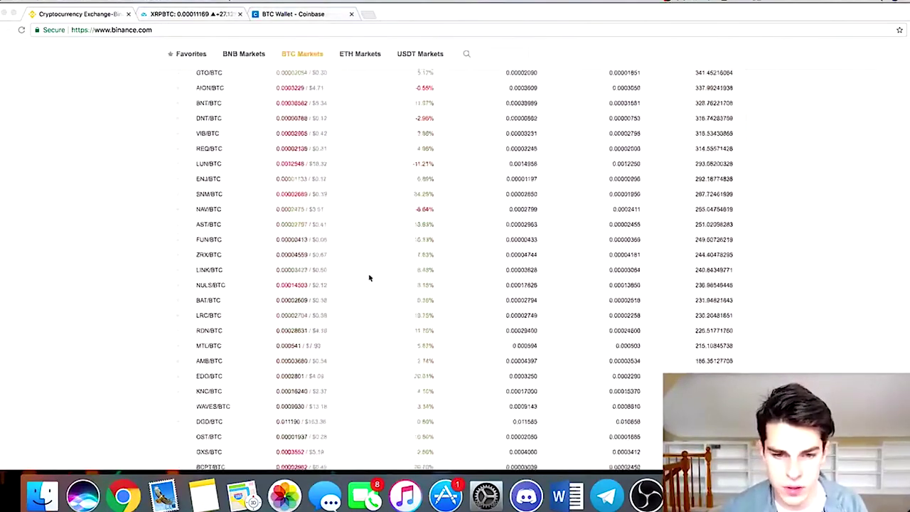
{"action": "scroll", "coordinate": [369, 278], "scroll_direction": "up", "scroll_amount": 15}
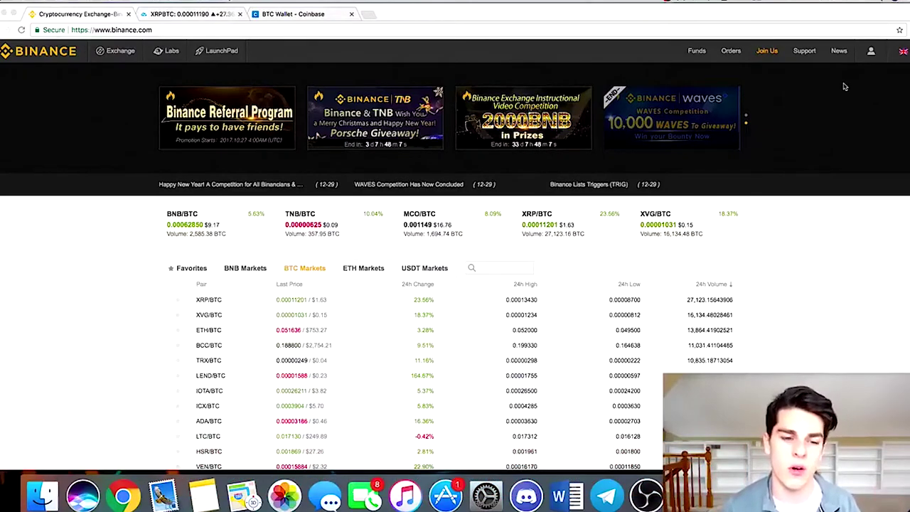
{"action": "scroll", "coordinate": [844, 239], "scroll_direction": "down", "scroll_amount": 3}
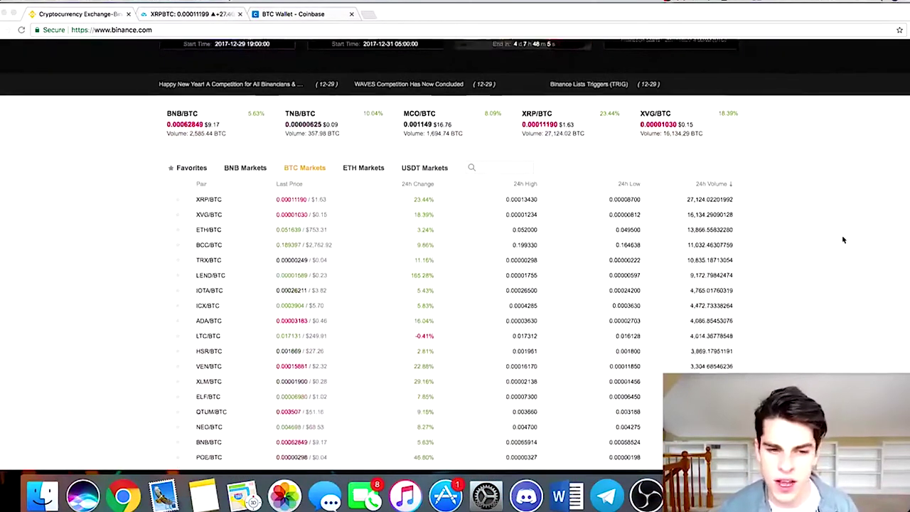
{"action": "scroll", "coordinate": [844, 240], "scroll_direction": "down", "scroll_amount": 8}
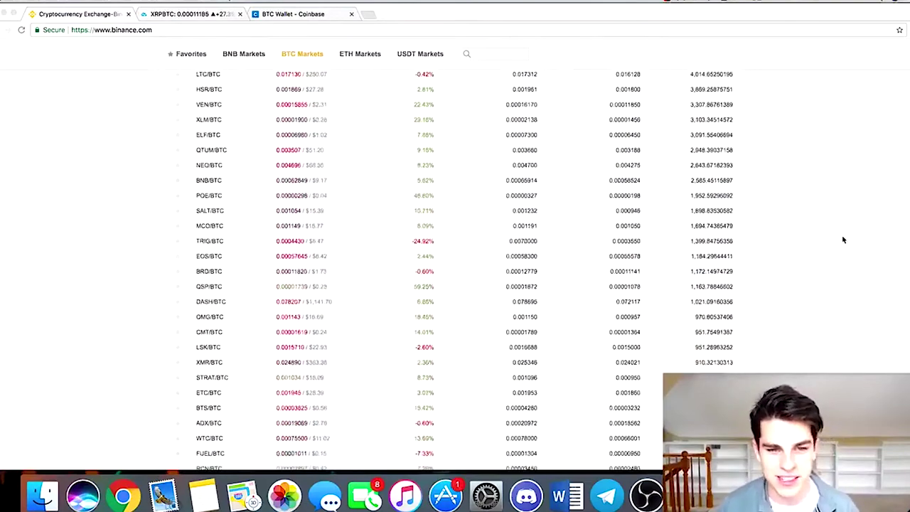
{"action": "scroll", "coordinate": [844, 240], "scroll_direction": "down", "scroll_amount": 3}
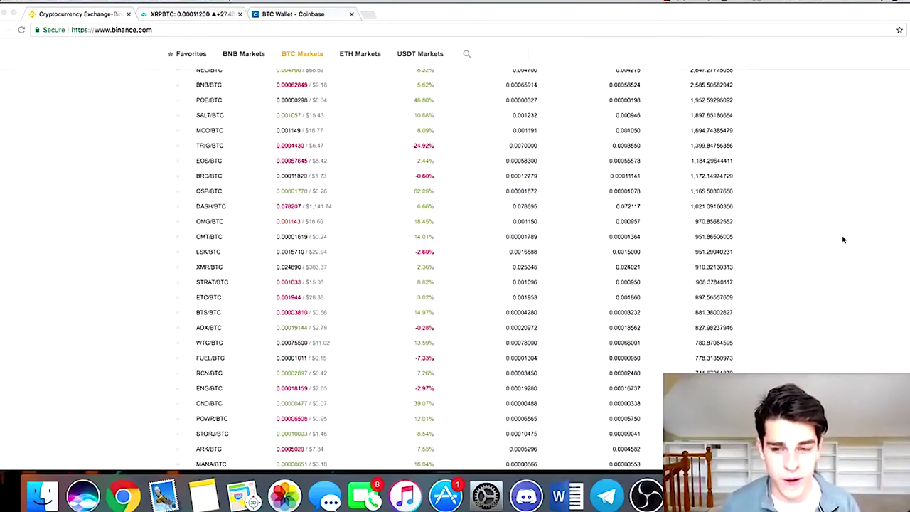
{"action": "scroll", "coordinate": [844, 240], "scroll_direction": "down", "scroll_amount": 3}
{"action": "scroll", "coordinate": [843, 240], "scroll_direction": "up", "scroll_amount": 3}
{"action": "scroll", "coordinate": [843, 240], "scroll_direction": "up", "scroll_amount": 1}
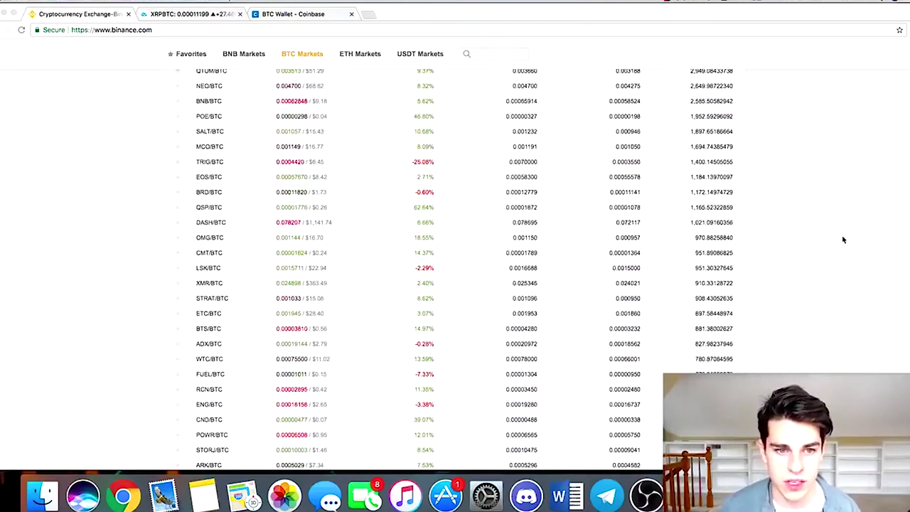
{"action": "scroll", "coordinate": [844, 240], "scroll_direction": "up", "scroll_amount": 1}
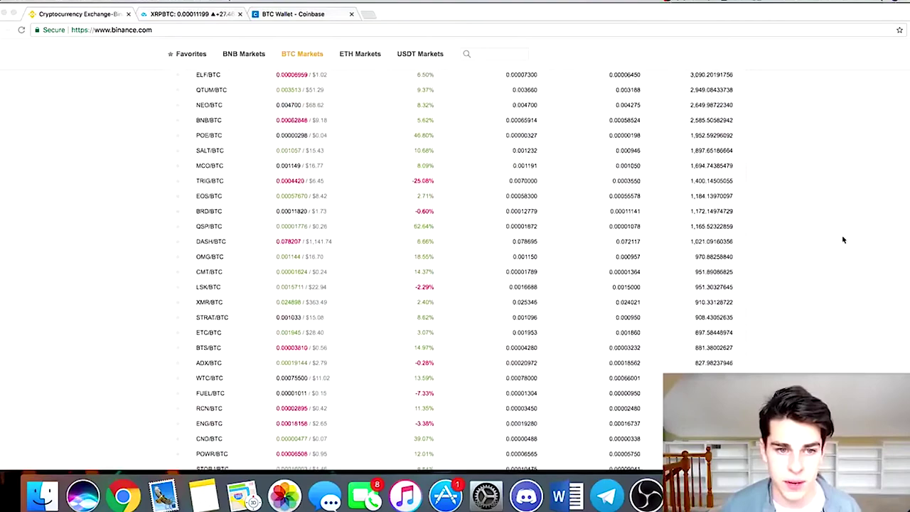
{"action": "scroll", "coordinate": [844, 239], "scroll_direction": "up", "scroll_amount": 9}
{"action": "scroll", "coordinate": [844, 240], "scroll_direction": "up", "scroll_amount": 6}
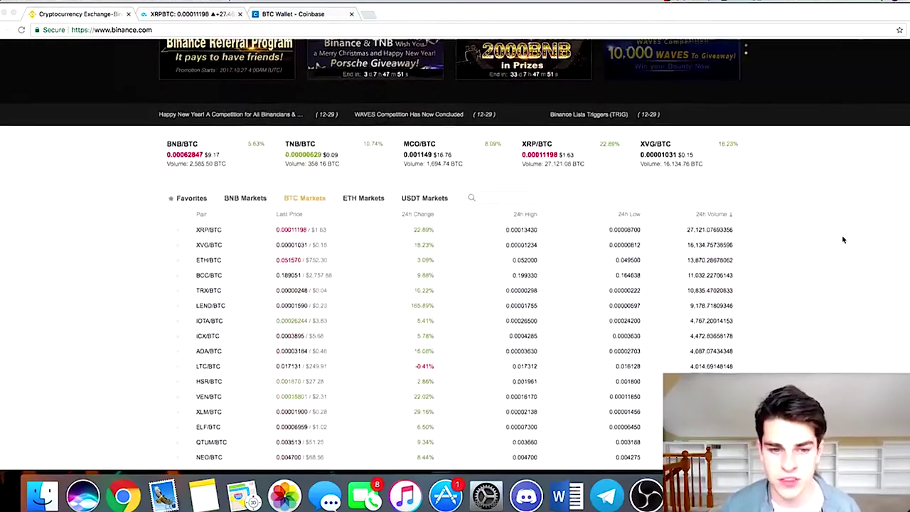
{"action": "scroll", "coordinate": [844, 240], "scroll_direction": "down", "scroll_amount": 12}
{"action": "scroll", "coordinate": [843, 240], "scroll_direction": "down", "scroll_amount": 15}
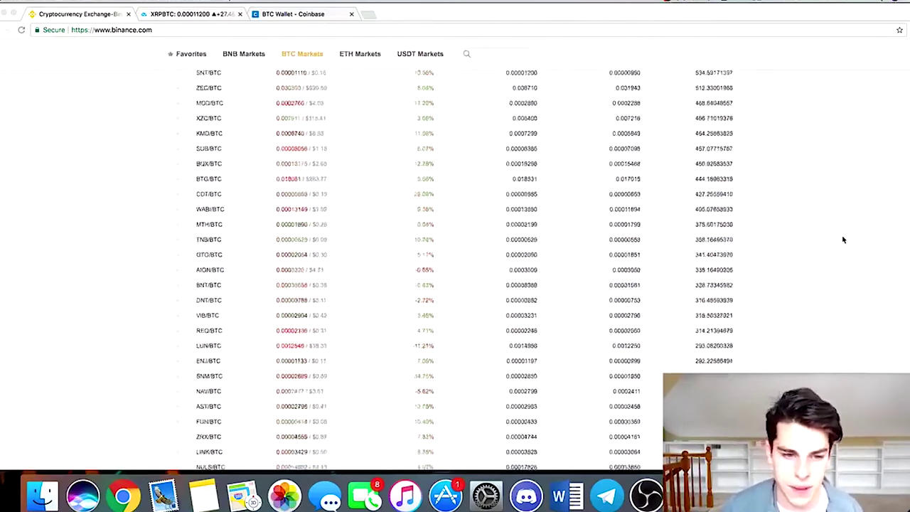
{"action": "scroll", "coordinate": [436, 295], "scroll_direction": "up", "scroll_amount": 20}
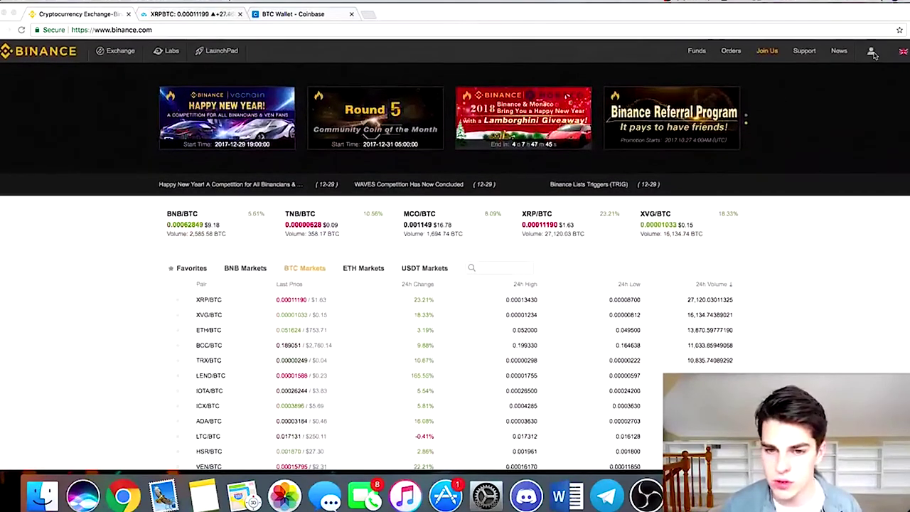
Step: Open the account's Deposits & Withdrawals page
{"action": "mouse_move", "coordinate": [872, 54]}
{"action": "left_click", "coordinate": [852, 104]}
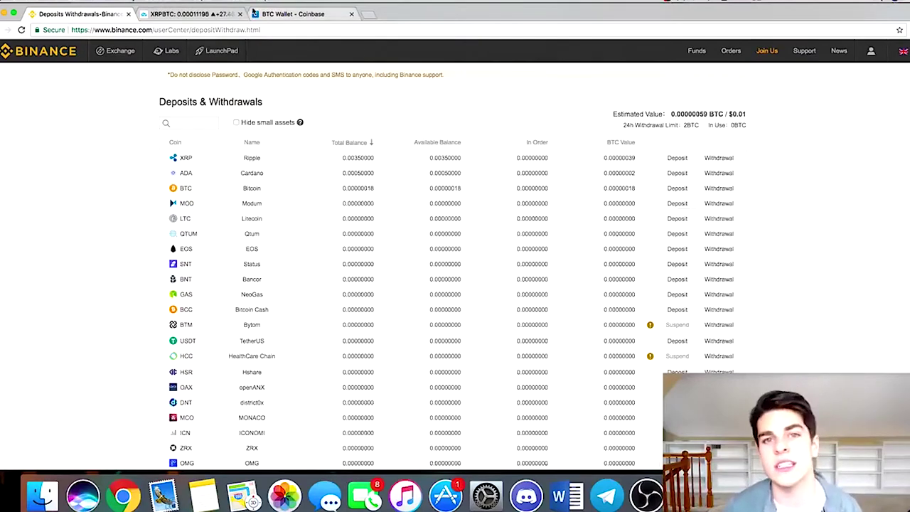
Step: Switch to TradingView and search for XRPBTC to view the Ripple / Bitcoin chart from BITTREX
{"action": "left_click", "coordinate": [202, 13]}
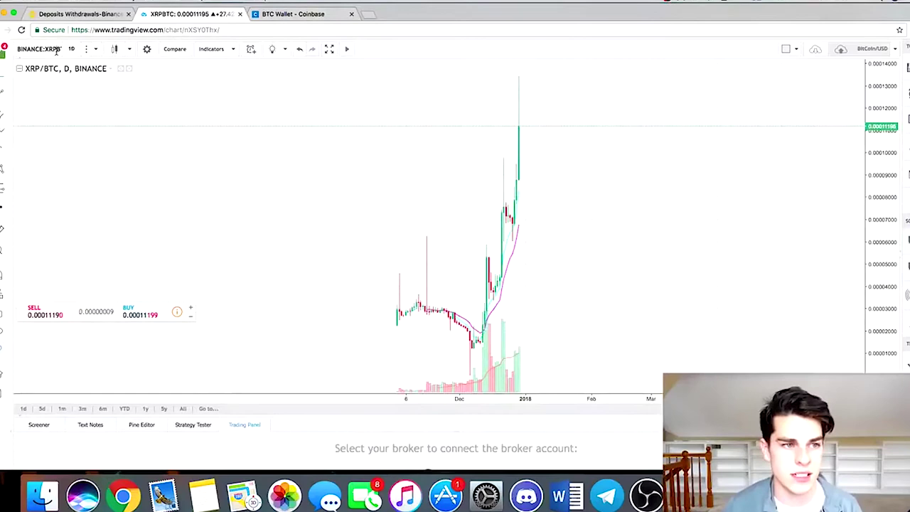
{"action": "left_click", "coordinate": [107, 51]}
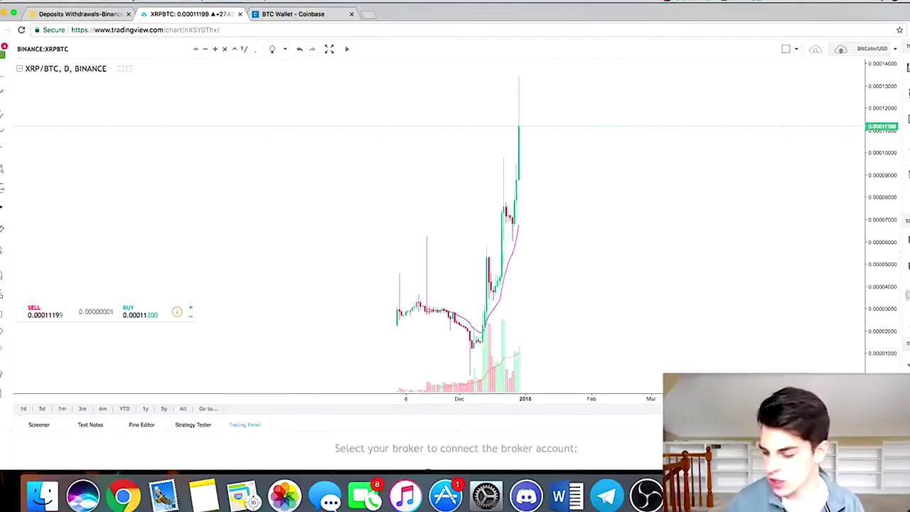
{"action": "type", "text": "XRPBTC"}
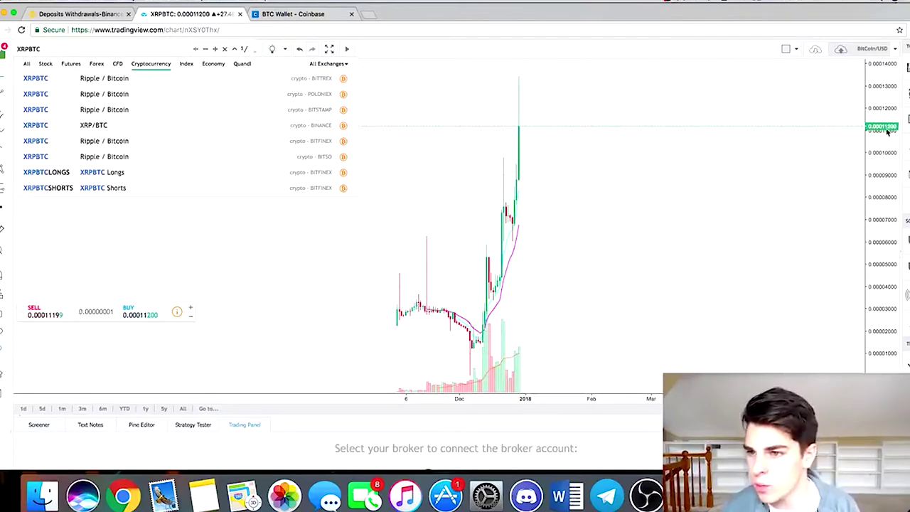
{"action": "left_click", "coordinate": [259, 80]}
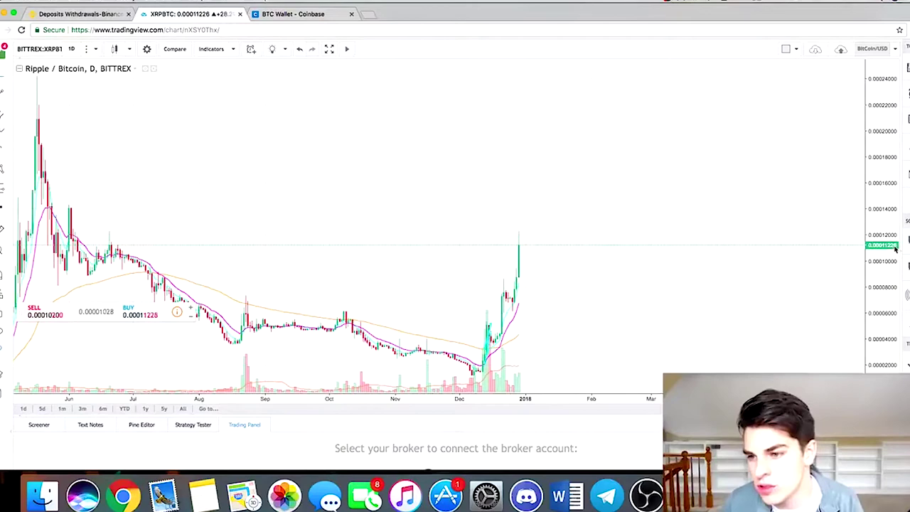
Step: Search for XRPBTC again and set the chart to the BINANCE XRP/BTC pair
{"action": "left_click", "coordinate": [48, 50]}
{"action": "type", "text": "XRPBTC"}
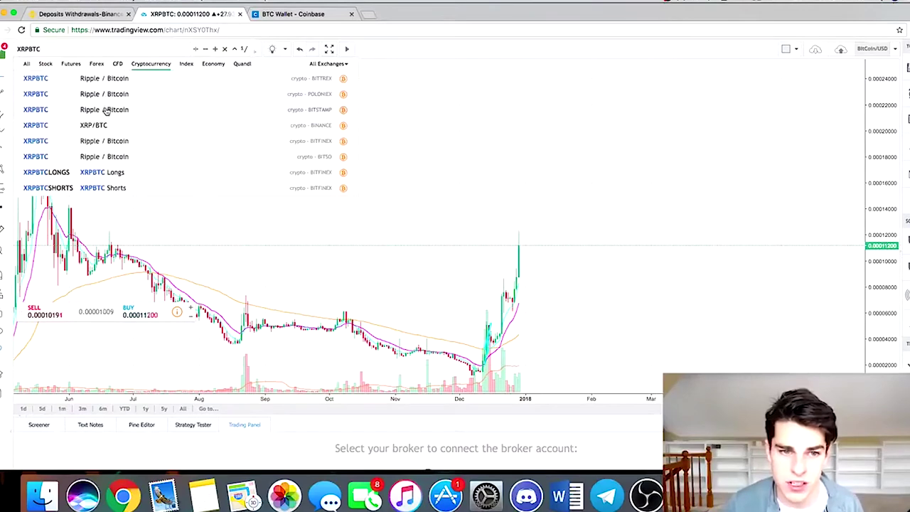
{"action": "left_click", "coordinate": [107, 127]}
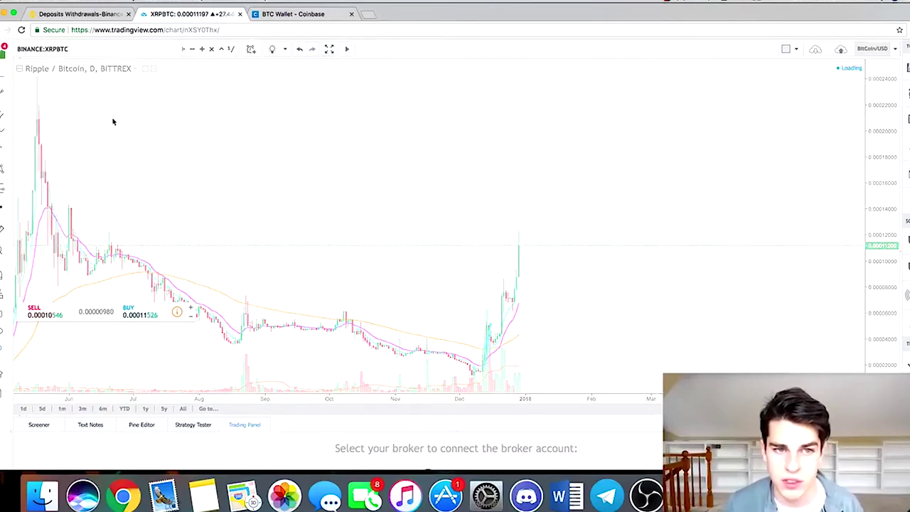
Step: Switch to Binance's Deposits & Withdrawals page and copy the BTC deposit address
{"action": "left_click", "coordinate": [273, 15]}
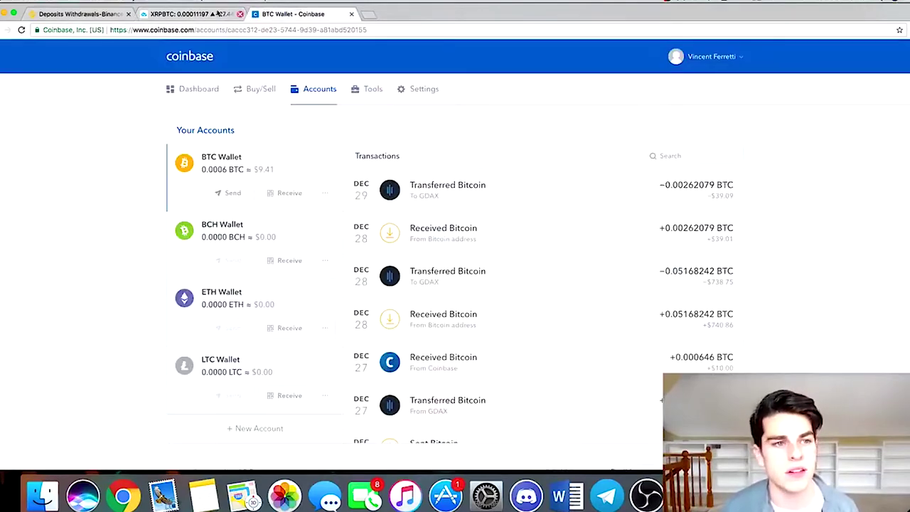
{"action": "left_click", "coordinate": [86, 14]}
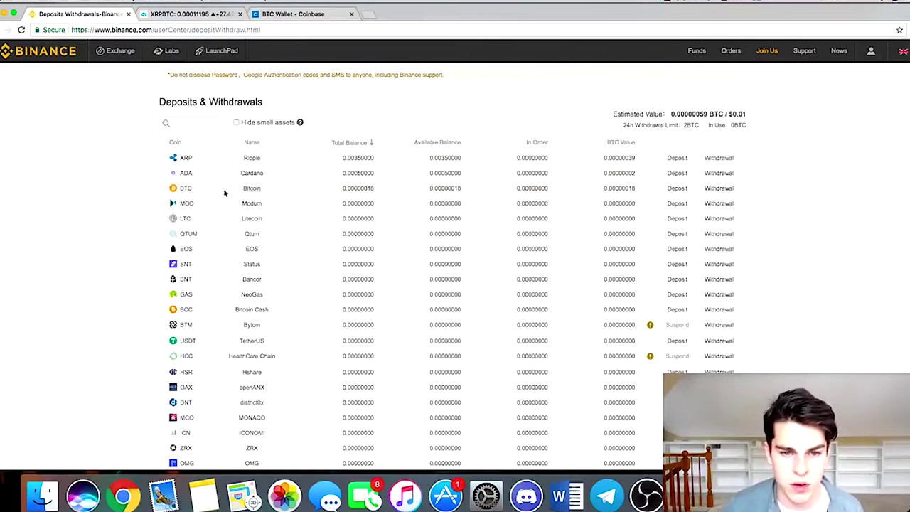
{"action": "left_click", "coordinate": [677, 188]}
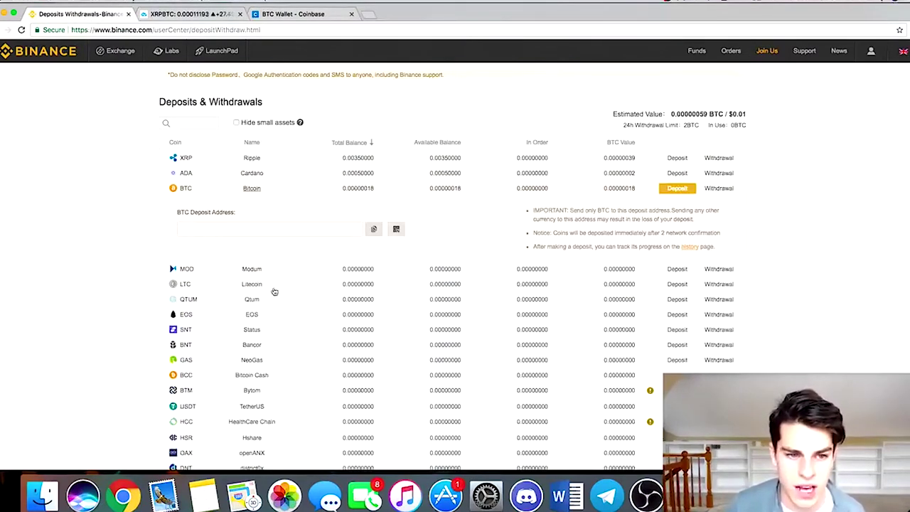
{"action": "left_click", "coordinate": [373, 229]}
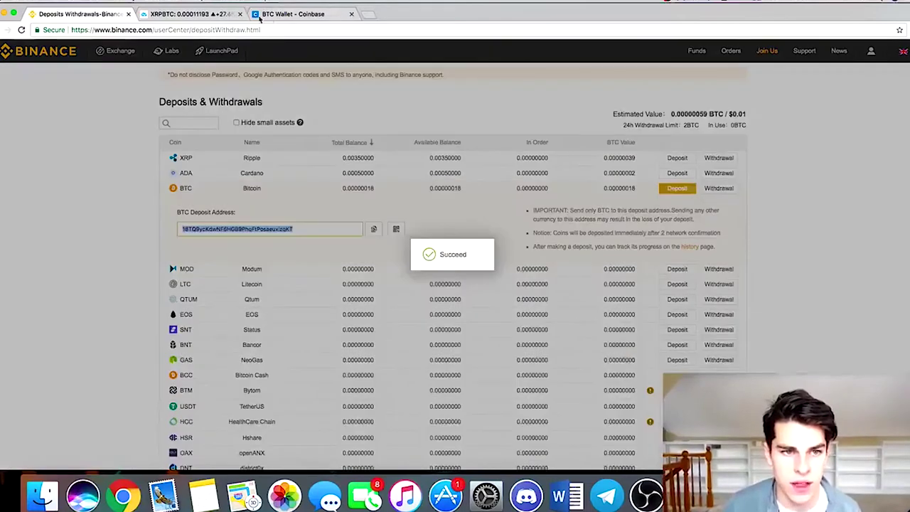
Step: Switch to Coinbase, prepare a send from the BTC Wallet to the copied deposit address with a BTC amount, and close the form unsent
{"action": "left_click", "coordinate": [262, 15]}
{"action": "left_click", "coordinate": [232, 14]}
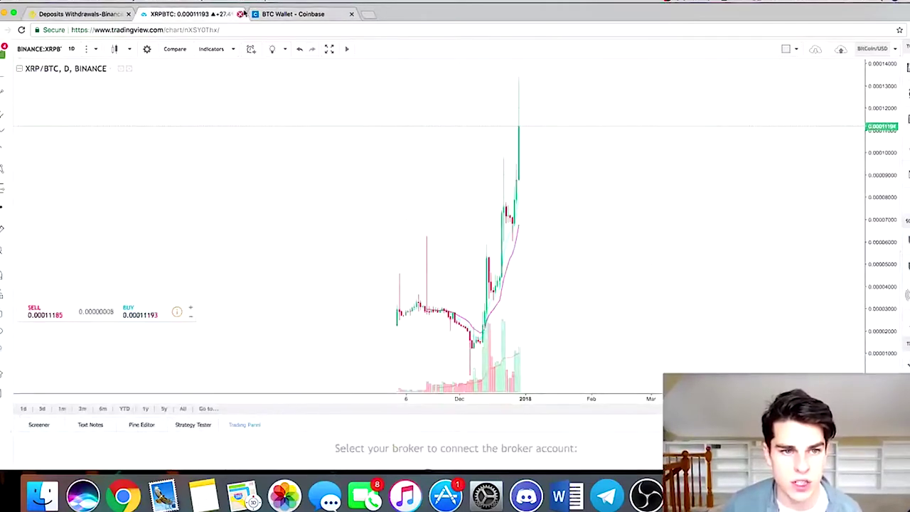
{"action": "left_click", "coordinate": [268, 14]}
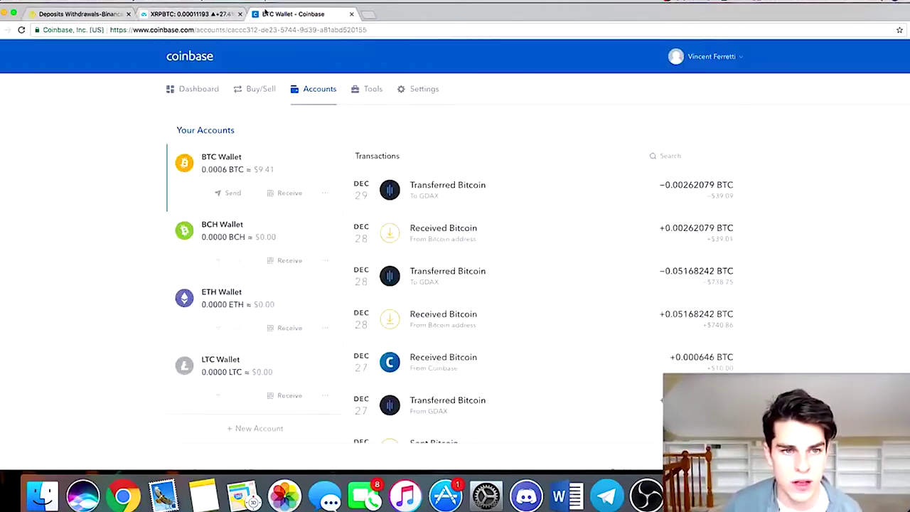
{"action": "left_click", "coordinate": [233, 193]}
{"action": "key", "text": "super+v"}
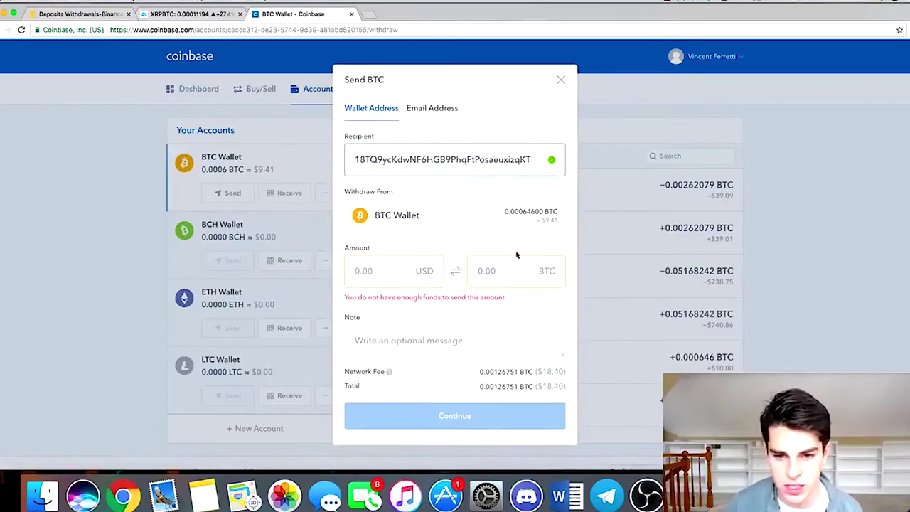
{"action": "left_click", "coordinate": [541, 273]}
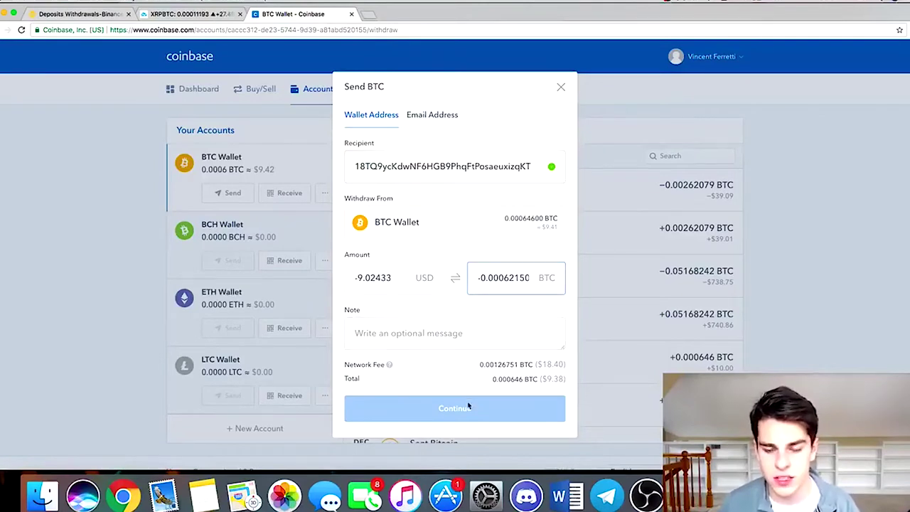
{"action": "left_click", "coordinate": [561, 86]}
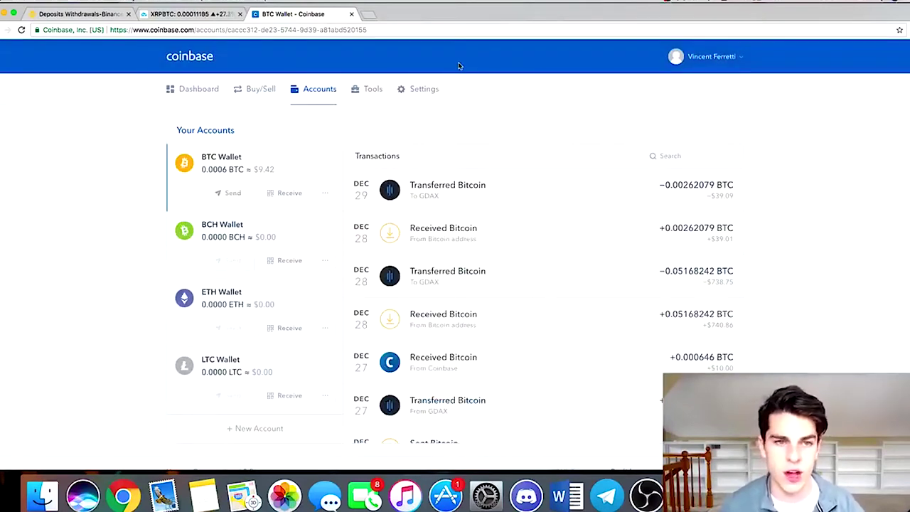
Step: Switch back to Binance and open the Basic exchange view
{"action": "left_click", "coordinate": [78, 14]}
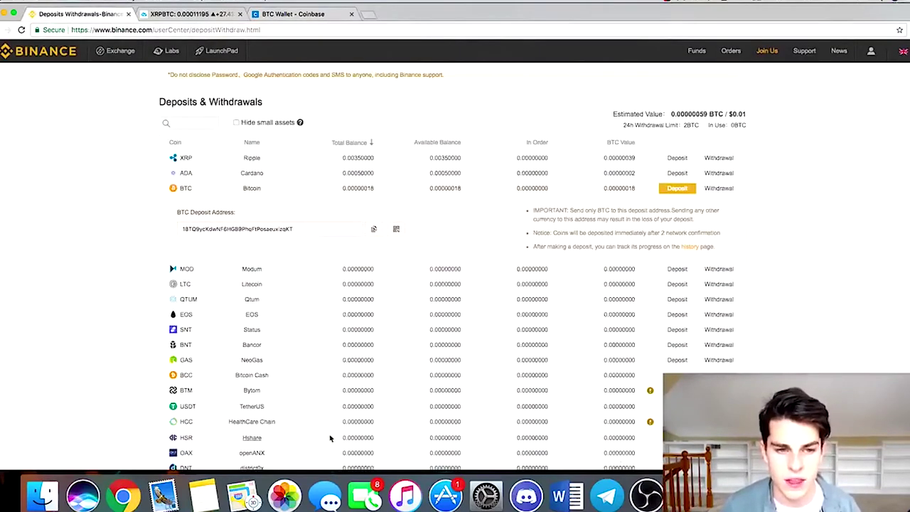
{"action": "scroll", "coordinate": [290, 275], "scroll_direction": "down", "scroll_amount": 5}
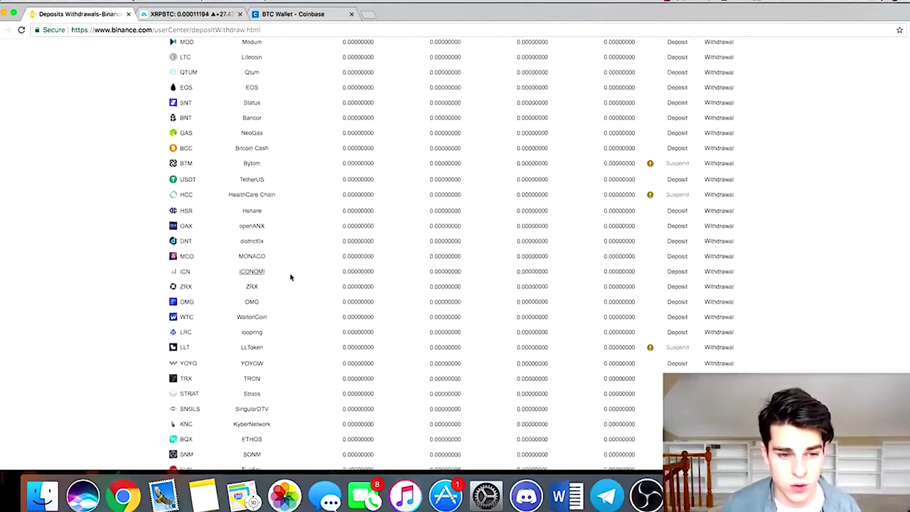
{"action": "scroll", "coordinate": [290, 276], "scroll_direction": "up", "scroll_amount": 5}
{"action": "scroll", "coordinate": [290, 267], "scroll_direction": "down", "scroll_amount": 1}
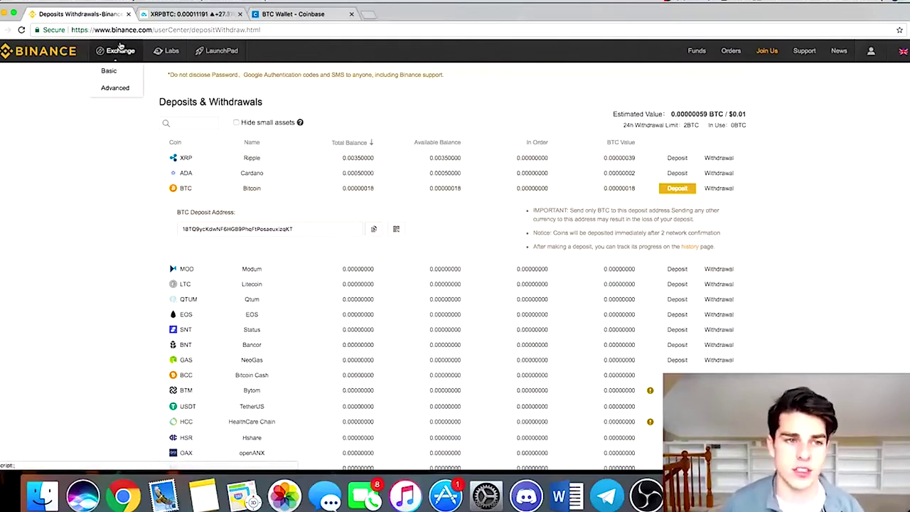
{"action": "left_click", "coordinate": [119, 68]}
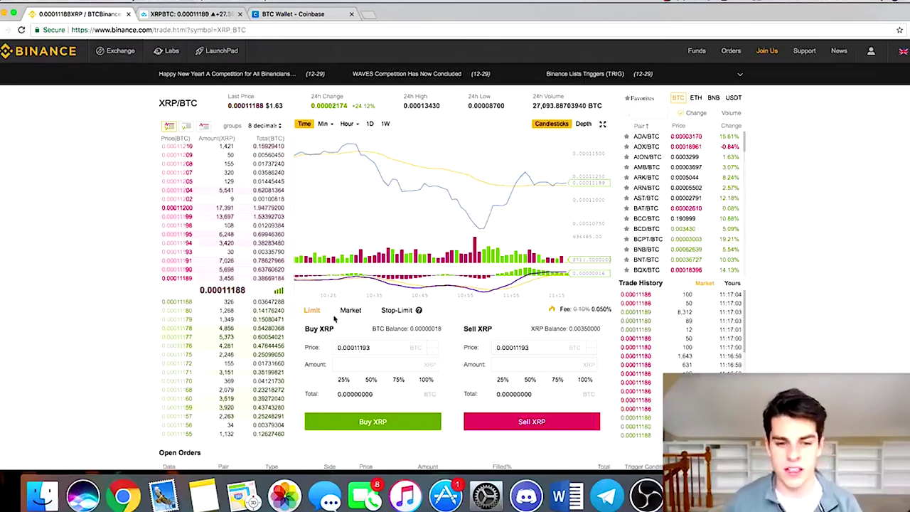
Step: Choose a Market order for XRP/BTC and set the Sell XRP amount to 100% of the balance
{"action": "left_click", "coordinate": [349, 313]}
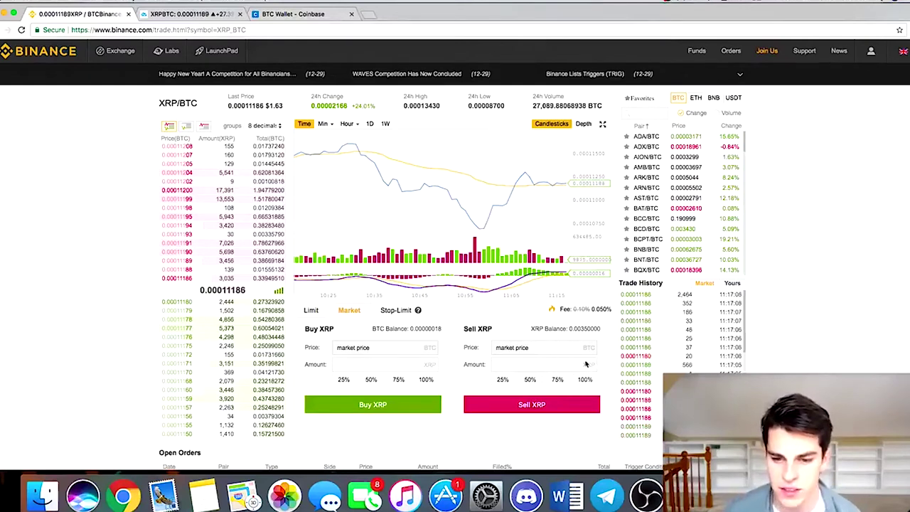
{"action": "left_click", "coordinate": [562, 361]}
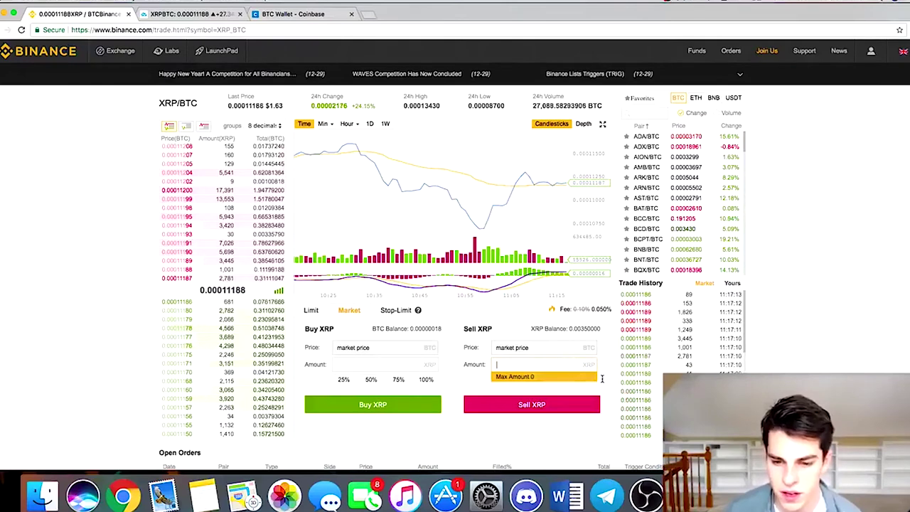
{"action": "left_click", "coordinate": [581, 330]}
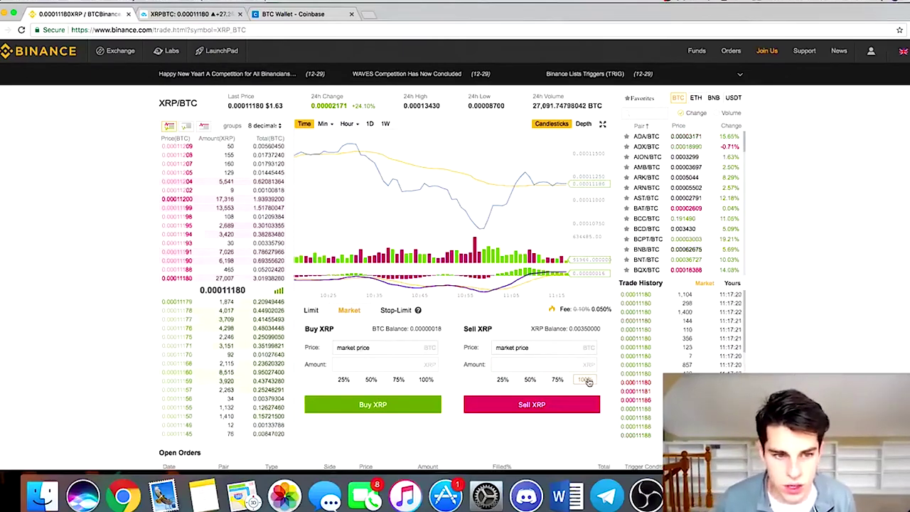
{"action": "left_click", "coordinate": [585, 381]}
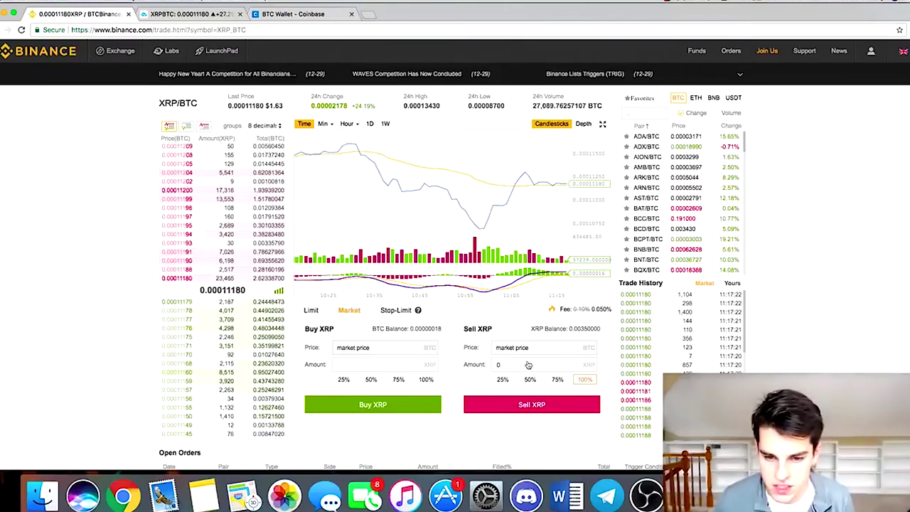
Step: Submit the market order to sell XRP for BTC
{"action": "left_click", "coordinate": [559, 405]}
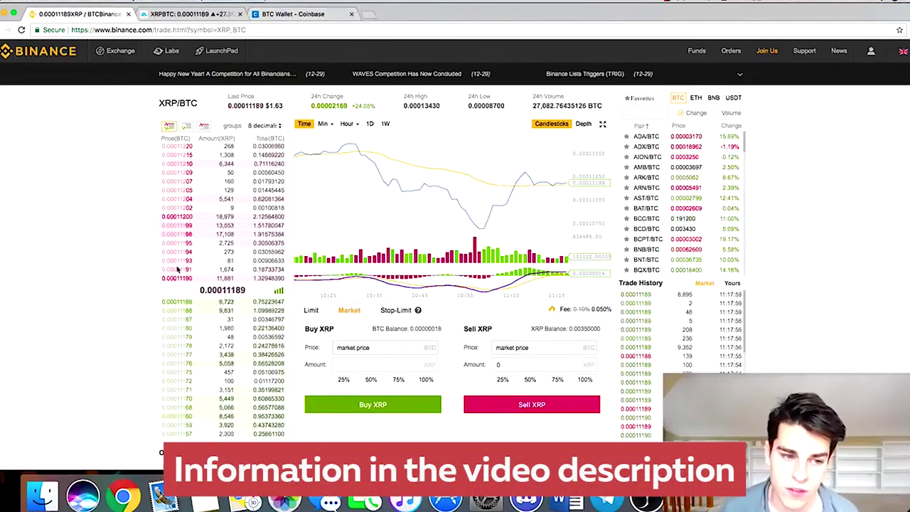
Step: Switch to Coinbase, start a send from the BTC Wallet to the copied deposit address, and close the form unsent
{"action": "left_click", "coordinate": [326, 13]}
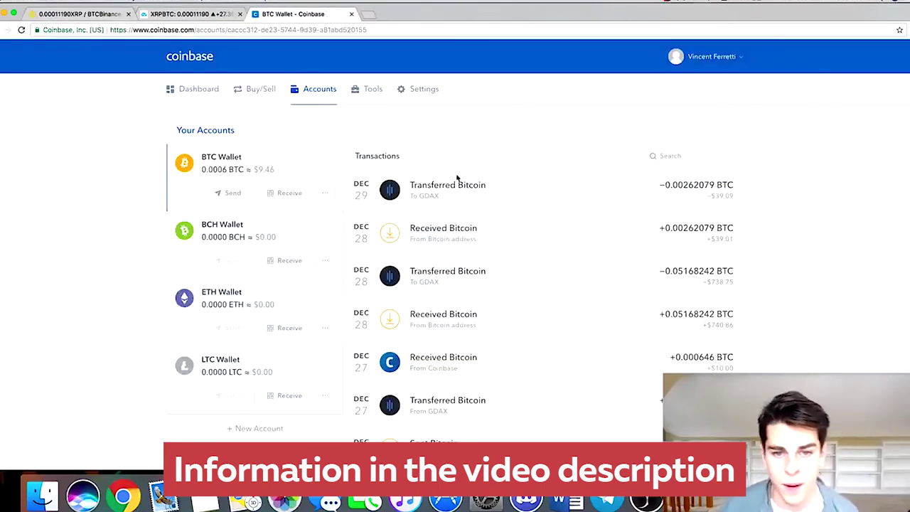
{"action": "left_click", "coordinate": [229, 193]}
{"action": "key", "text": "super+v"}
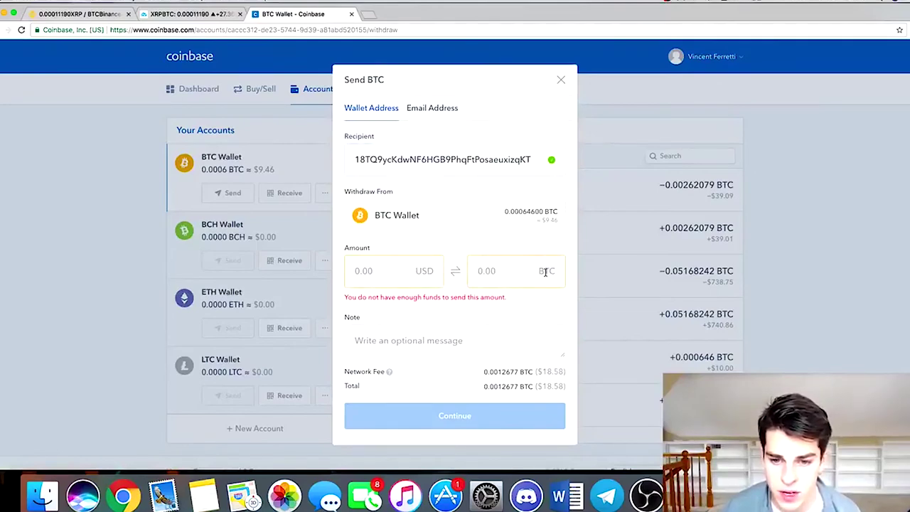
{"action": "left_click", "coordinate": [562, 81]}
Step: Switch back to Binance, view the daily XRP/BTC chart on TradingView, and return to Binance's XRP/BTC exchange page
{"action": "left_click", "coordinate": [88, 16]}
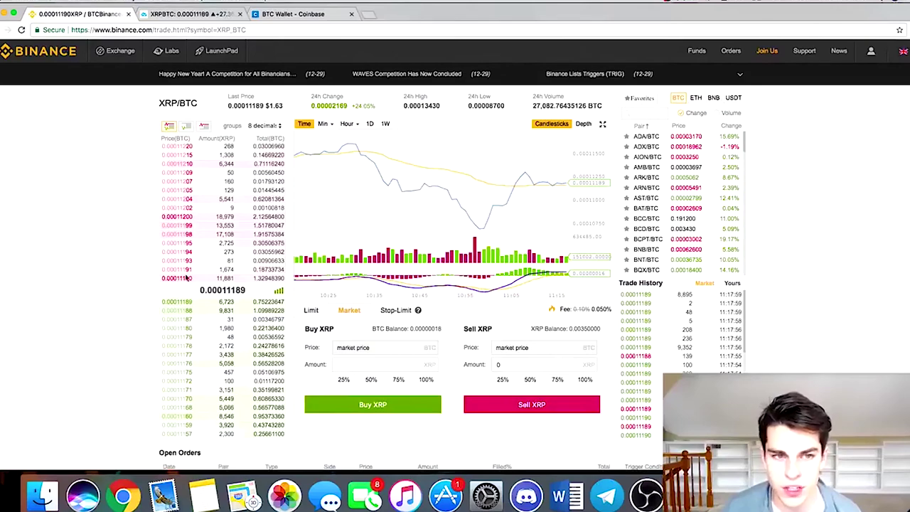
{"action": "left_click", "coordinate": [188, 13]}
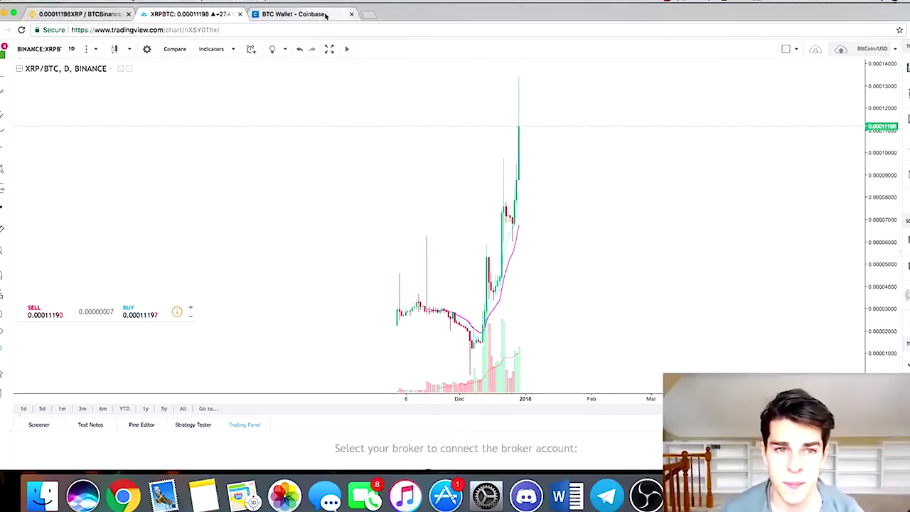
{"action": "left_click", "coordinate": [118, 13]}
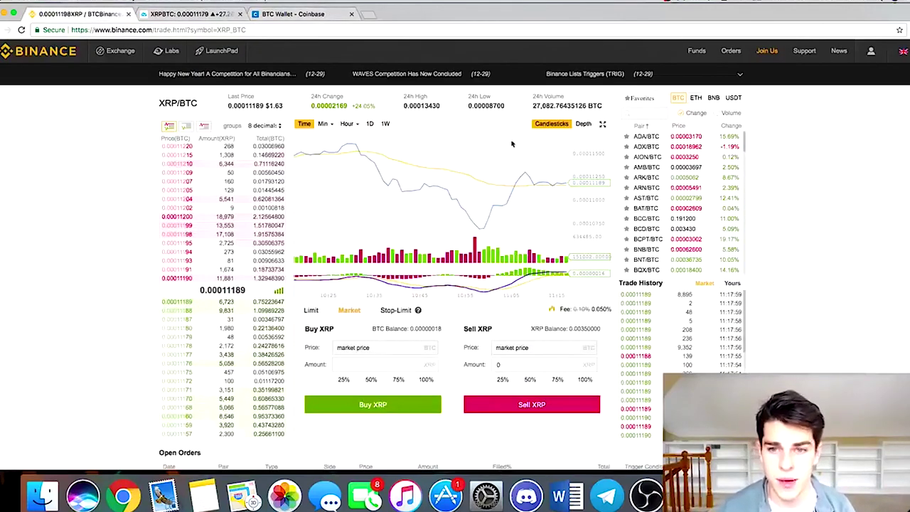